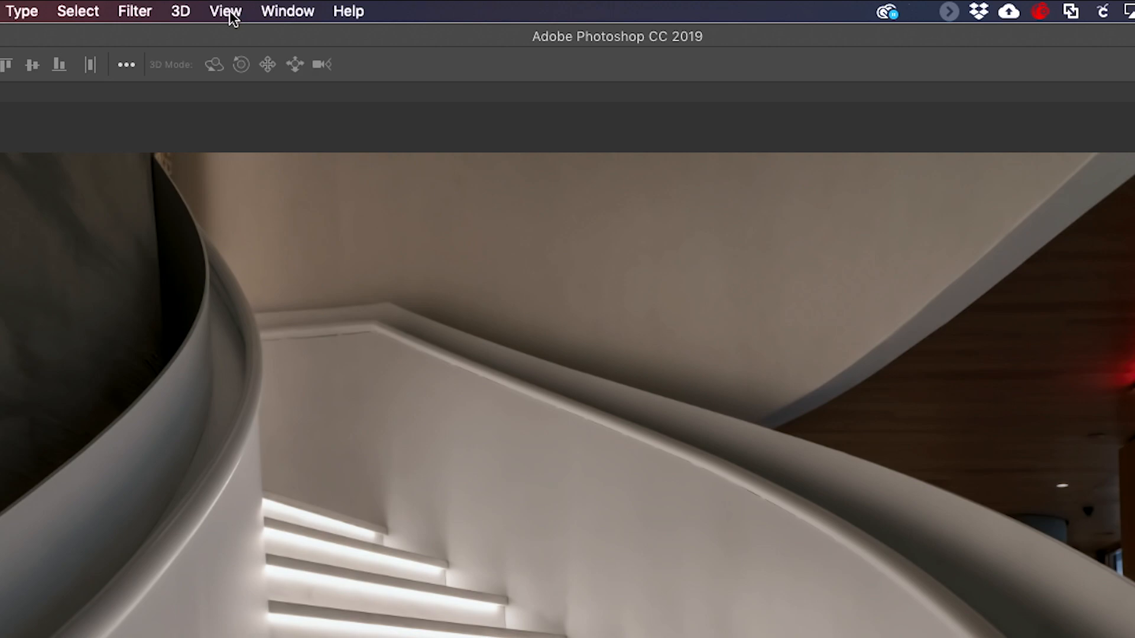
# - Toggle the rulers on and off around the image, leaving them displayed
pyautogui.click(227, 12)
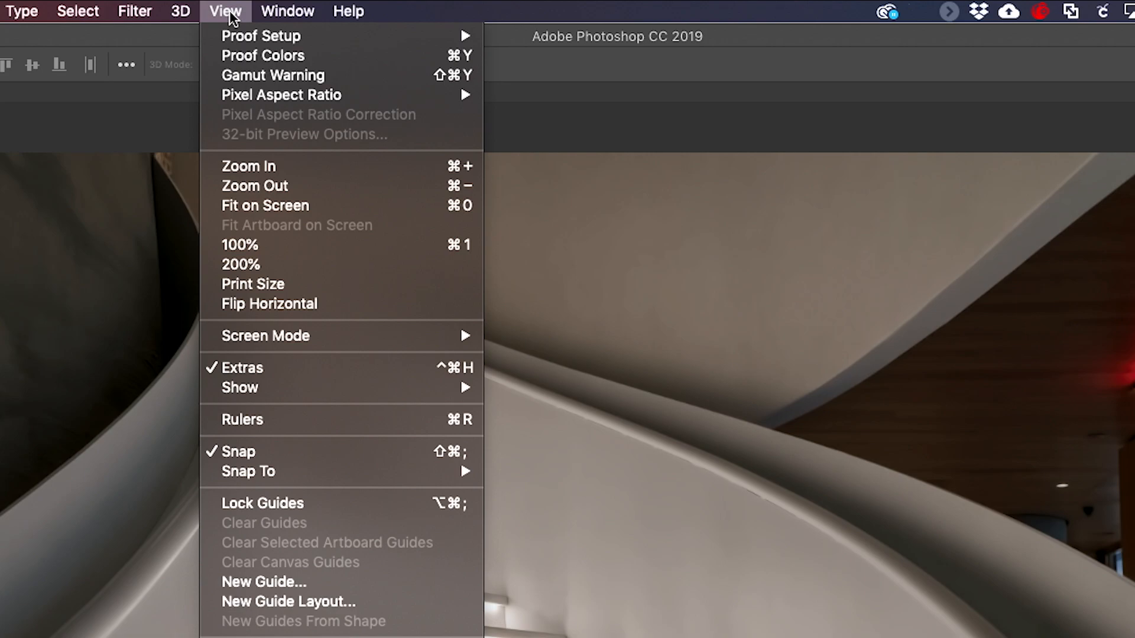
pyautogui.click(317, 420)
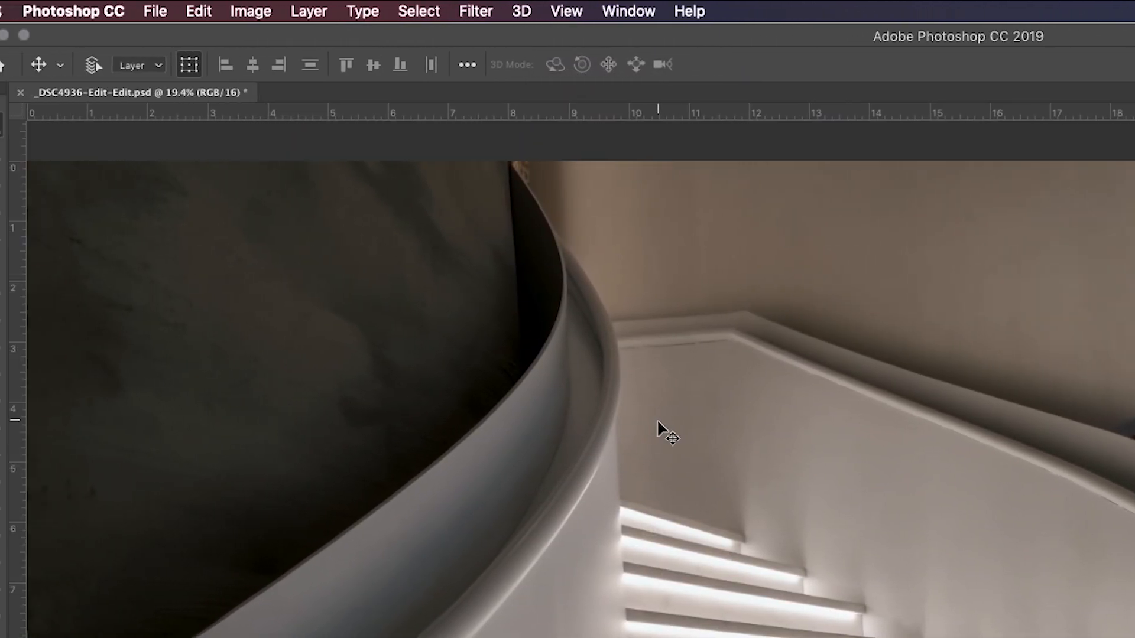
pyautogui.click(573, 10)
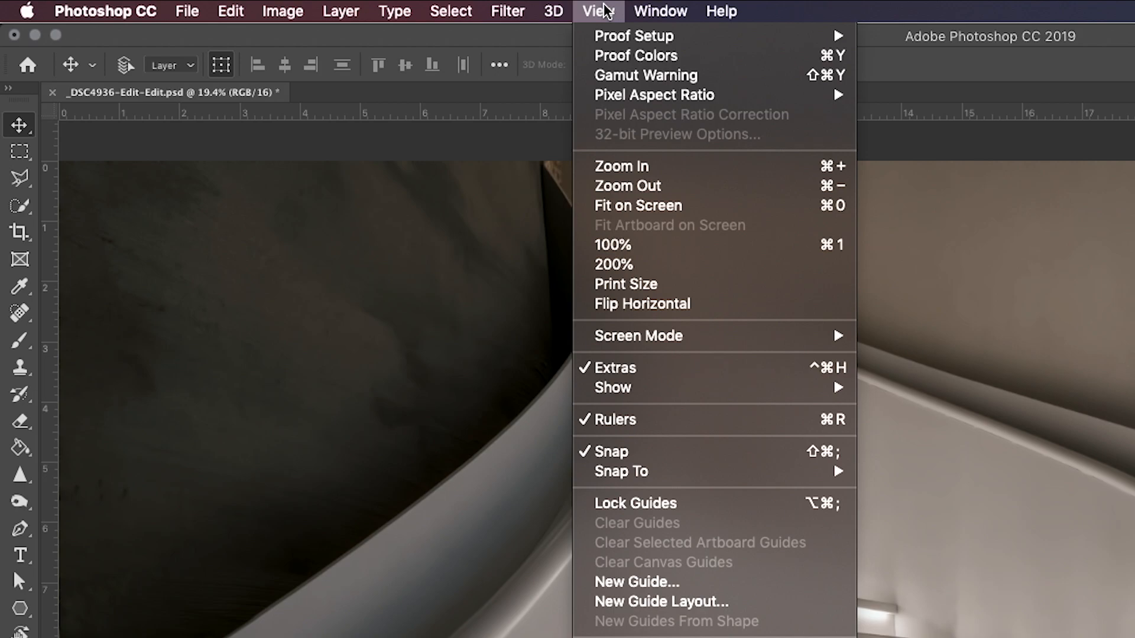
pyautogui.click(660, 421)
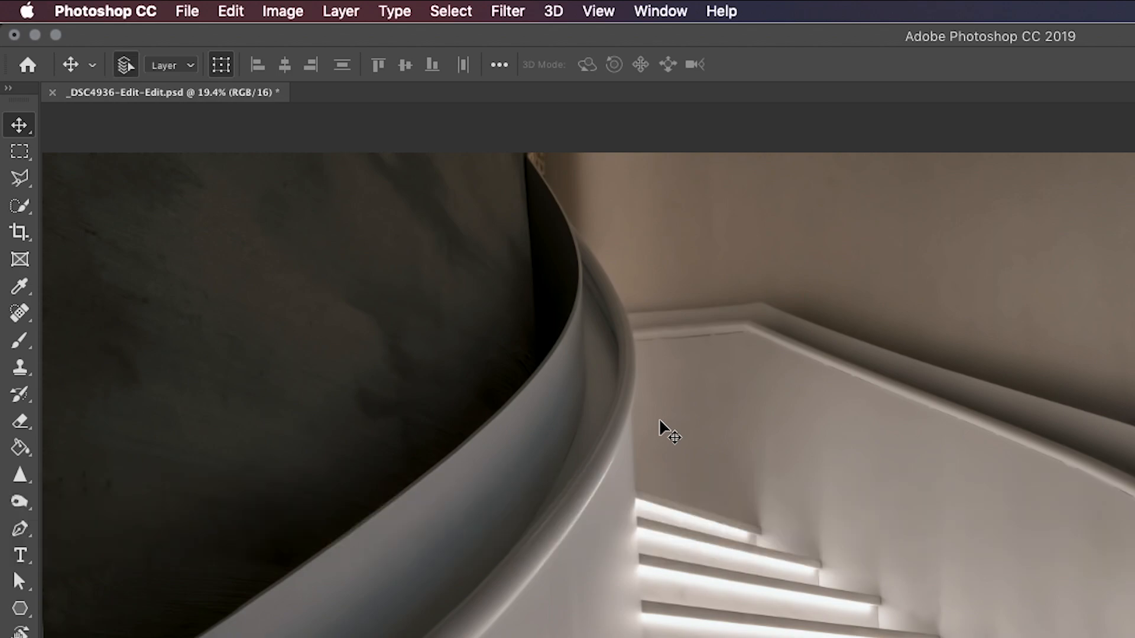
pyautogui.press('super+r')
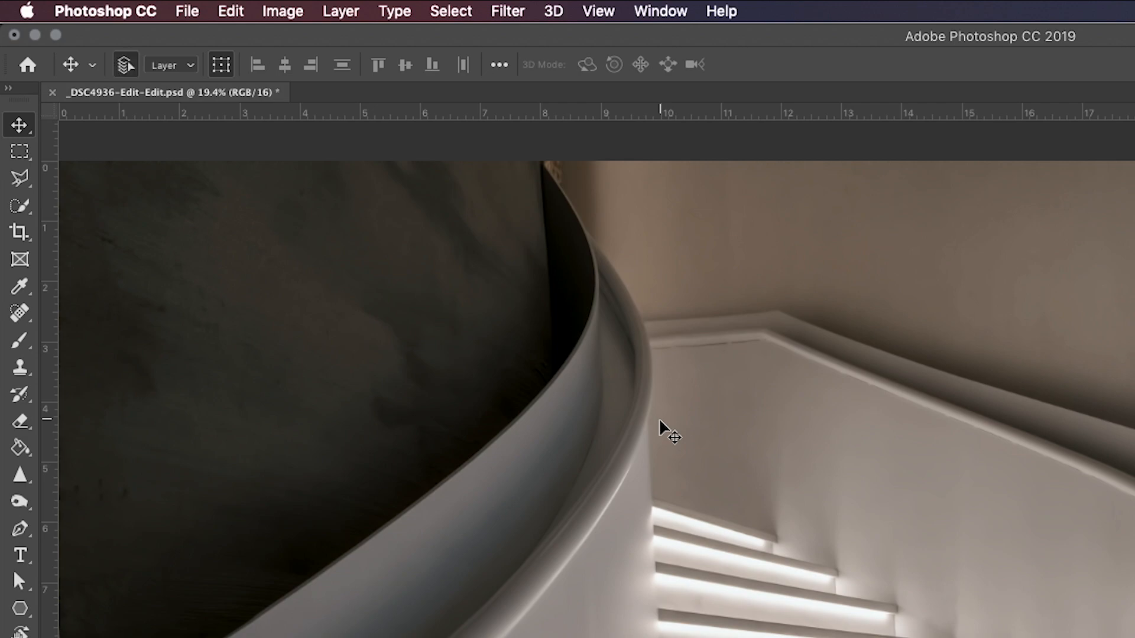
pyautogui.press('super+r')
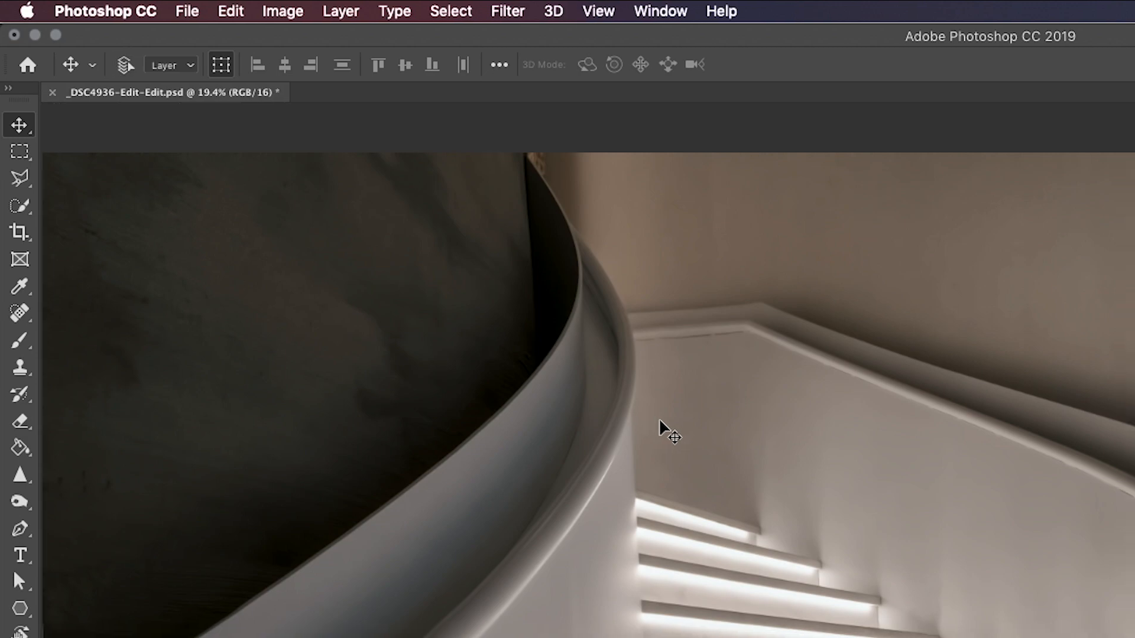
pyautogui.press('super+r')
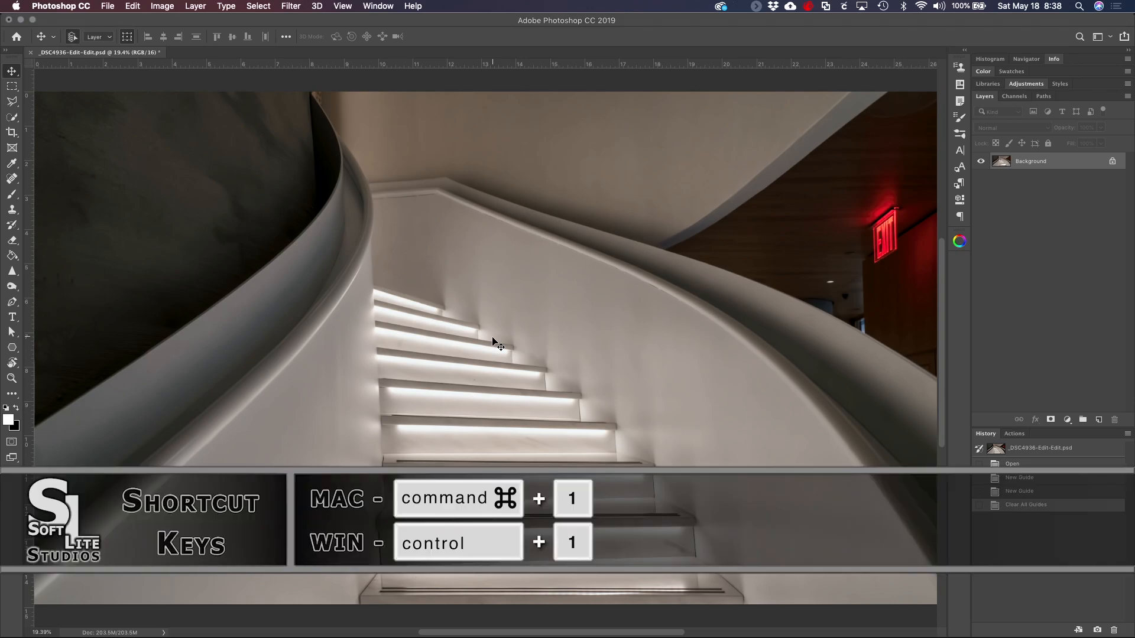
# - Examine the rulers against the image at 100% magnification, and fit the whole image back on screen
pyautogui.press('super+1')
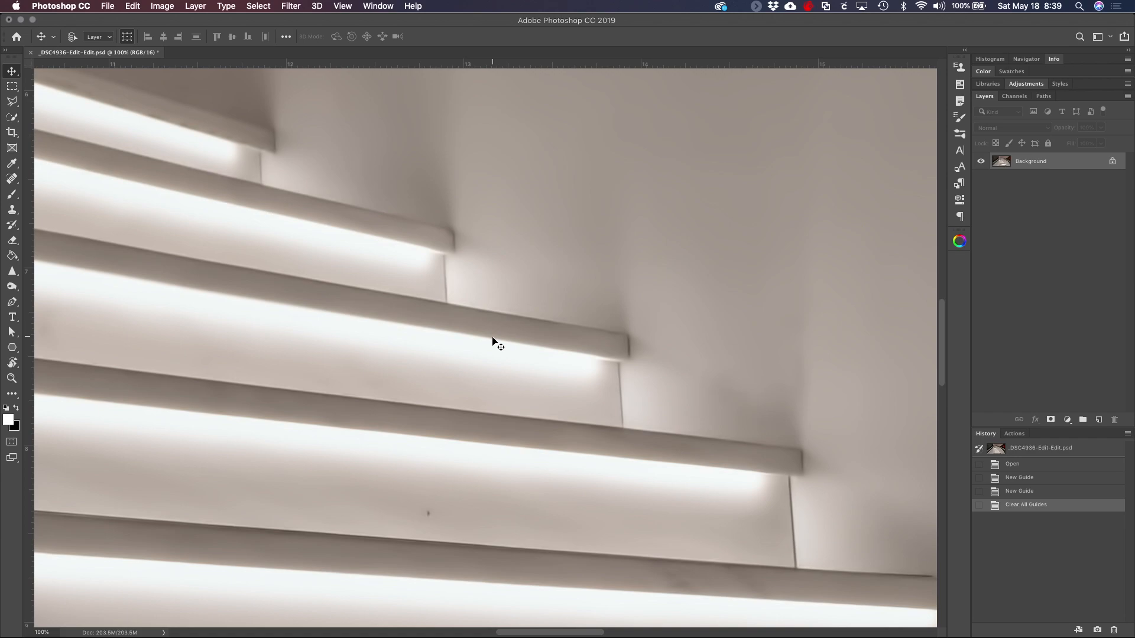
pyautogui.scroll(20, 497, 346)
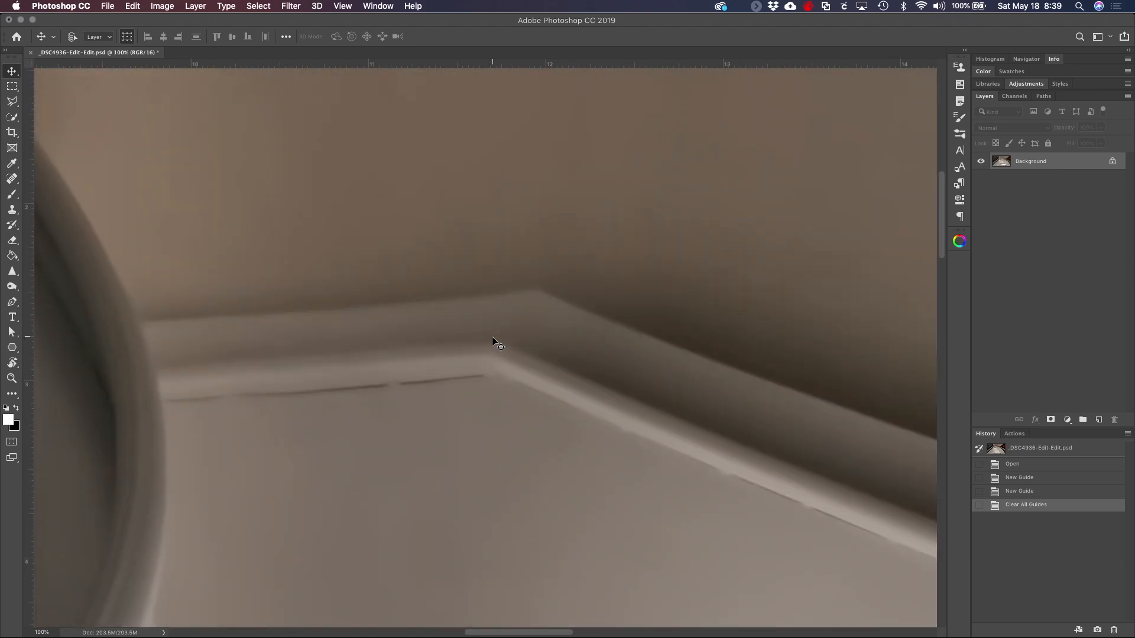
pyautogui.scroll(10, 497, 345)
pyautogui.scroll(-8, 498, 345)
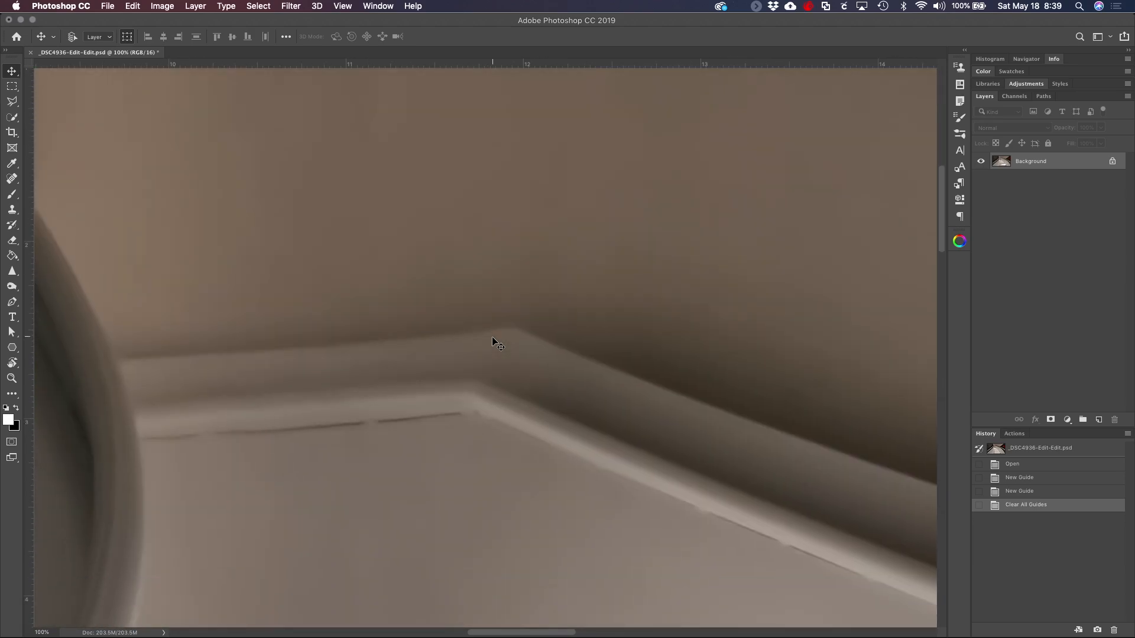
pyautogui.press('super+0')
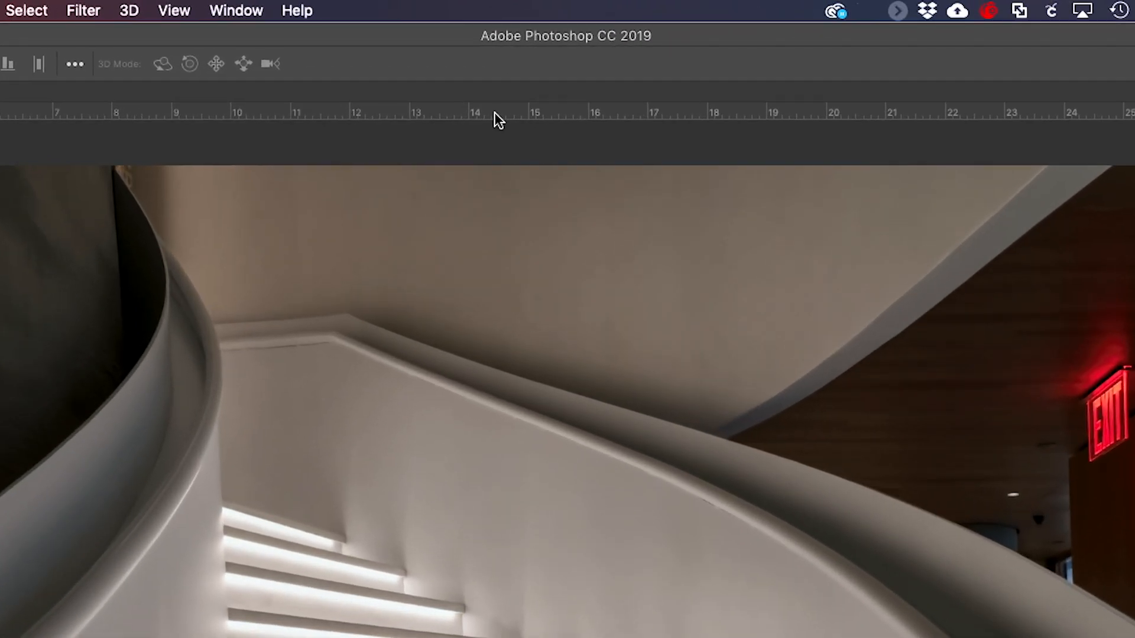
# - Switch the ruler units through Pixels, Picas and Centimeters, ending on Inches
pyautogui.rightClick(495, 118)
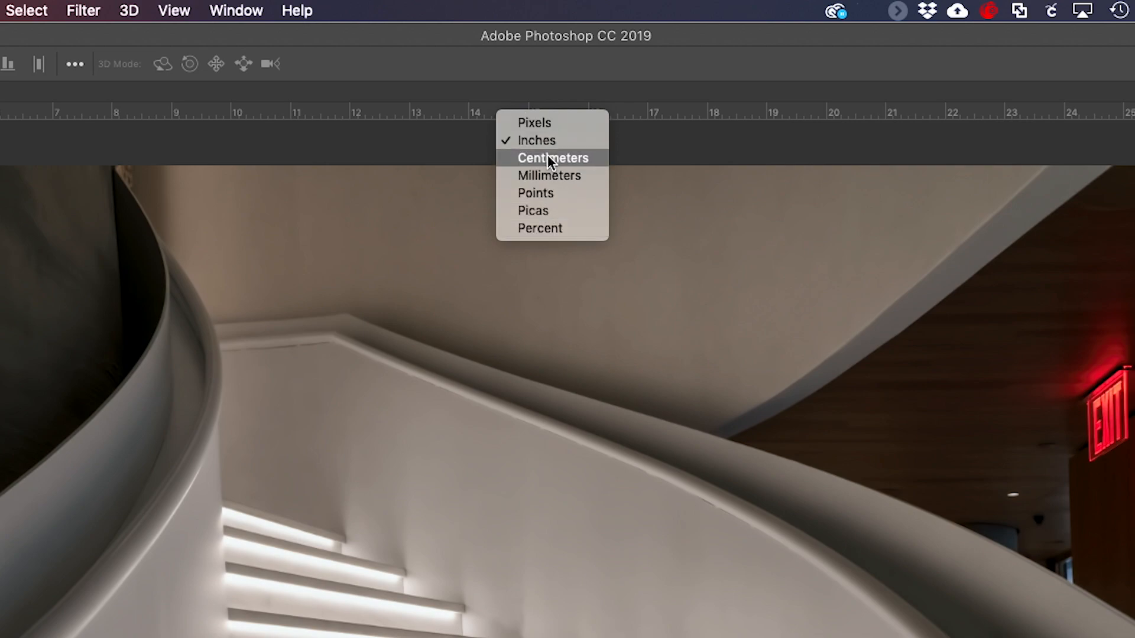
pyautogui.click(543, 121)
pyautogui.rightClick(541, 111)
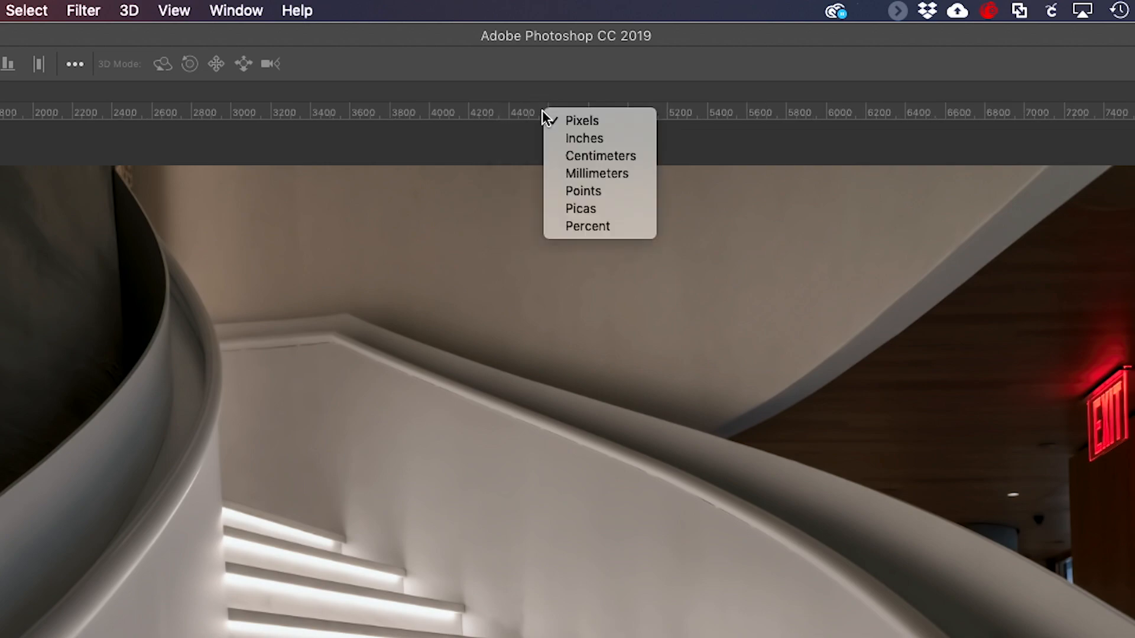
pyautogui.click(568, 211)
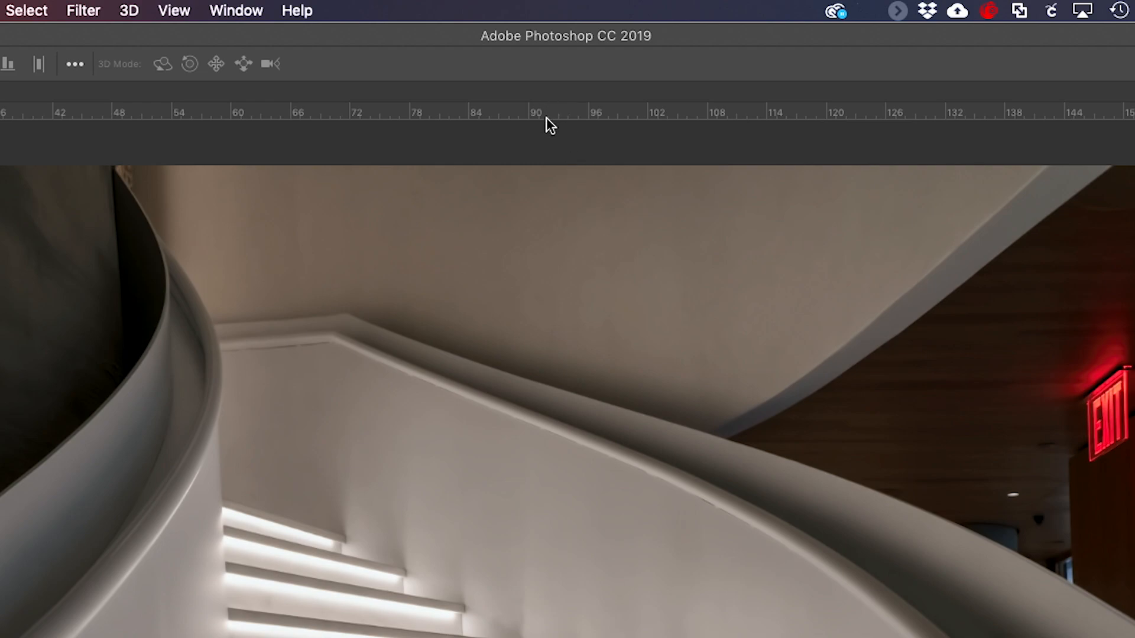
pyautogui.rightClick(547, 117)
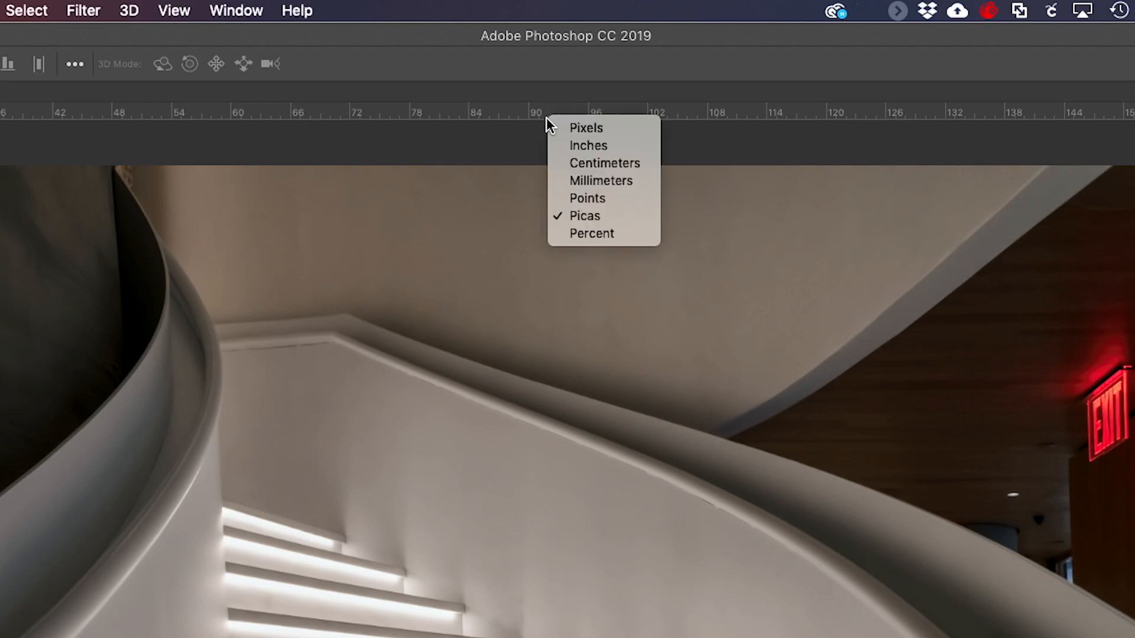
pyautogui.click(580, 163)
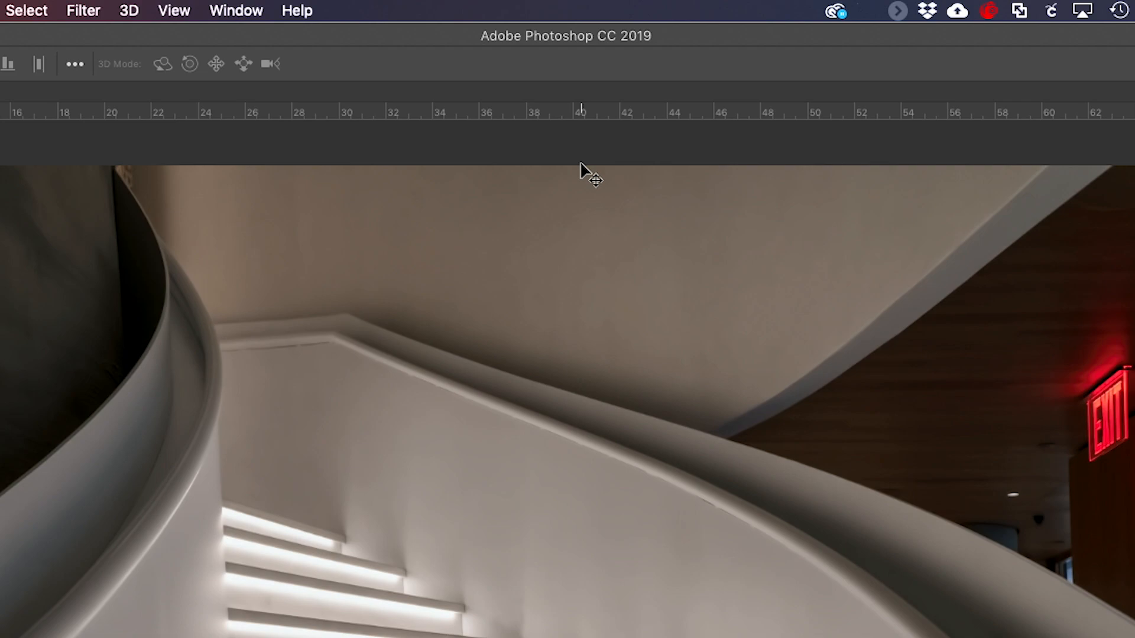
pyautogui.rightClick(559, 110)
pyautogui.click(582, 137)
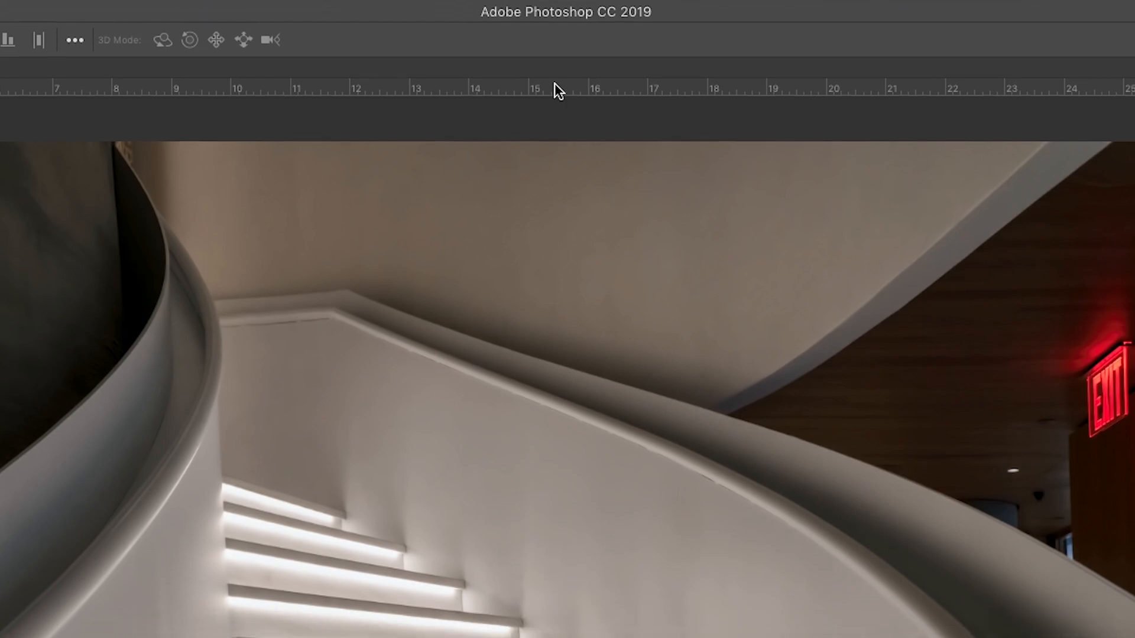
# - In the Units & Rulers preferences, change the ruler units to Centimeters and back to Inches
pyautogui.doubleClick(558, 113)
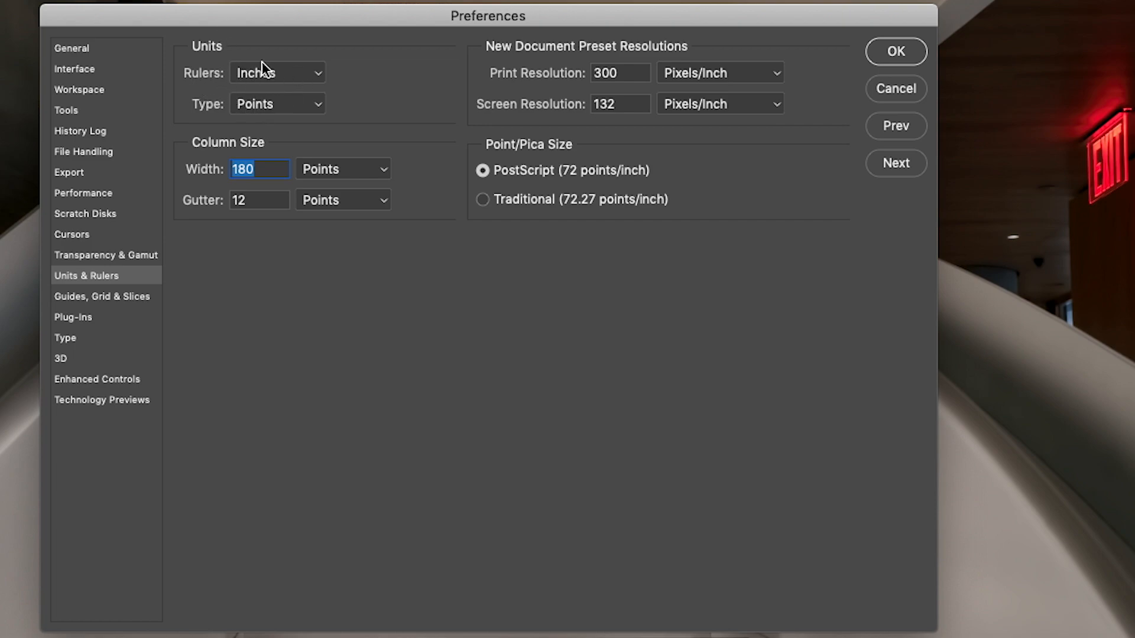
pyautogui.click(320, 73)
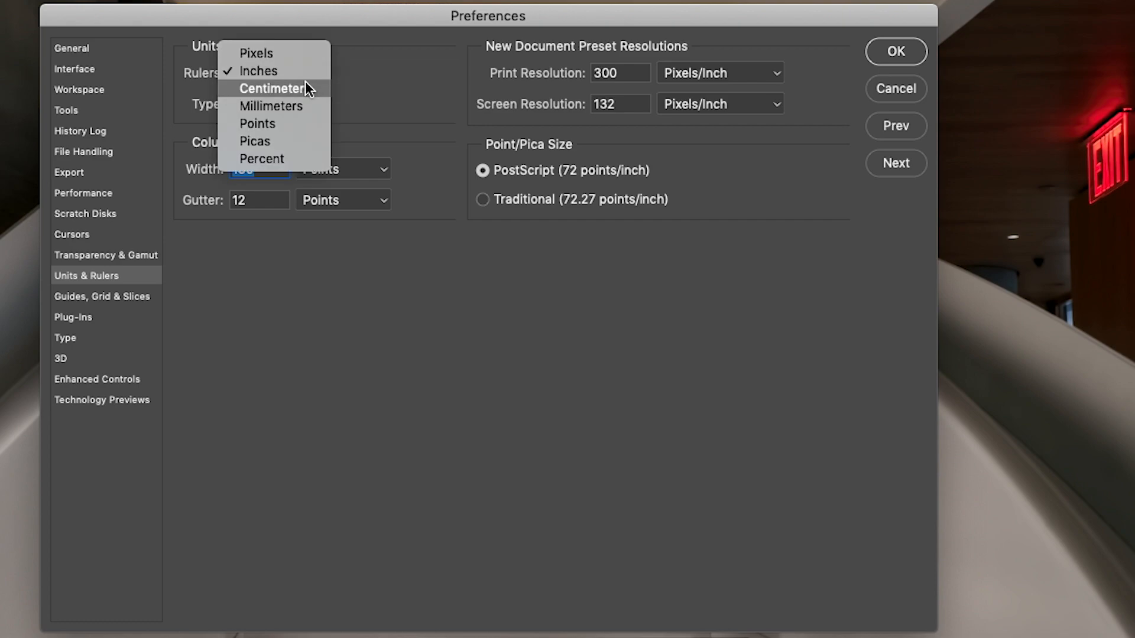
pyautogui.click(304, 85)
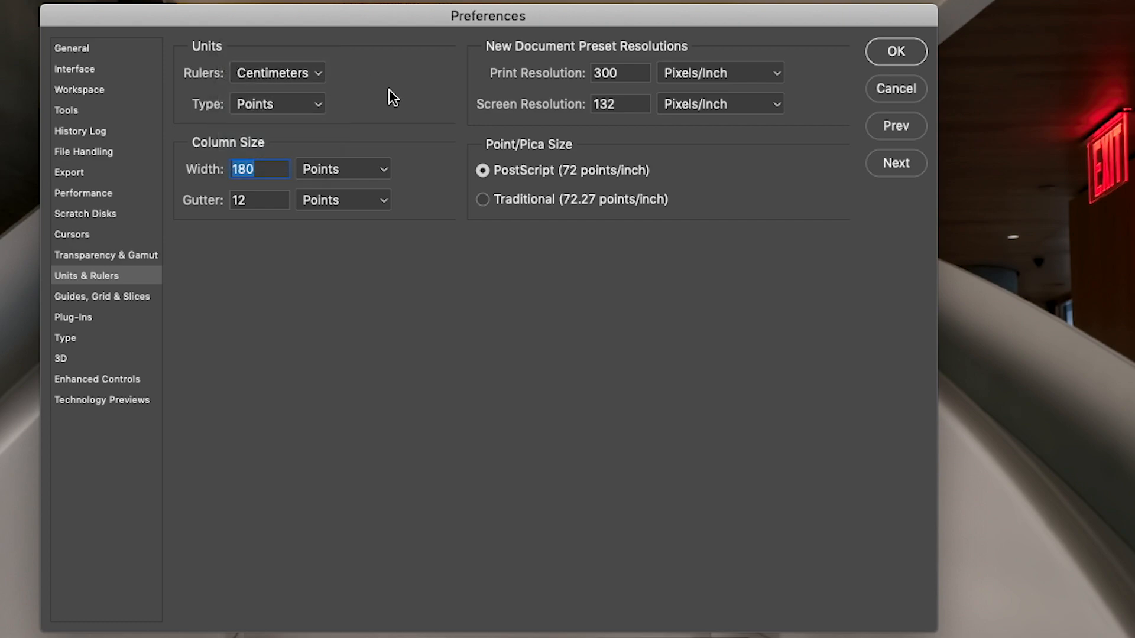
pyautogui.click(318, 72)
pyautogui.click(275, 54)
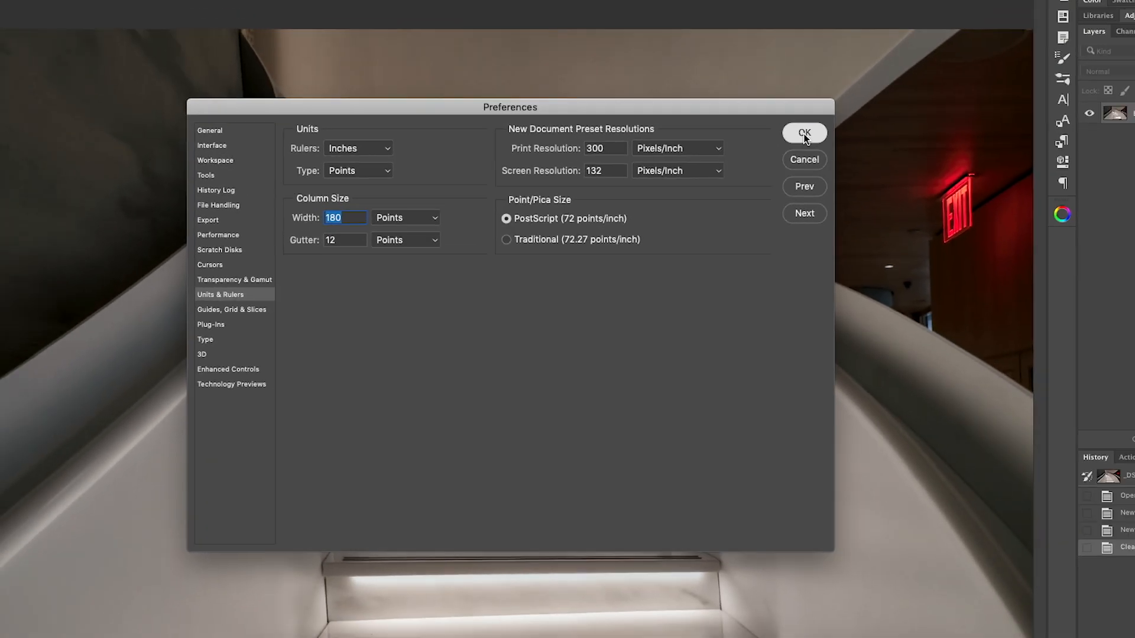
pyautogui.click(895, 52)
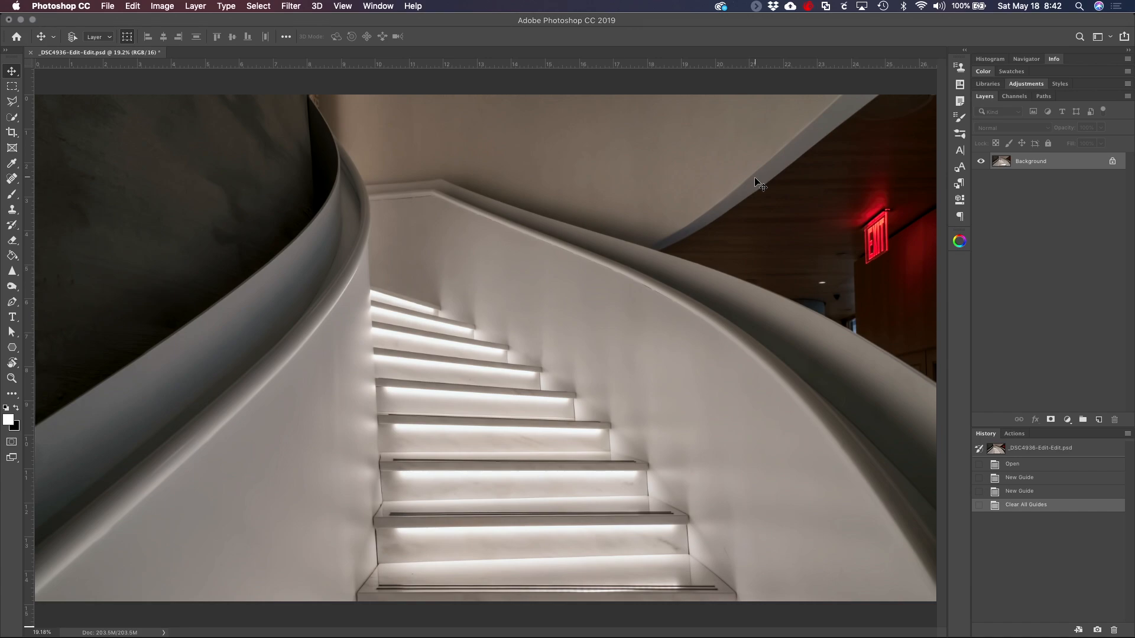
# - Review the ruler's list of units and the Units & Rulers preferences
pyautogui.rightClick(507, 65)
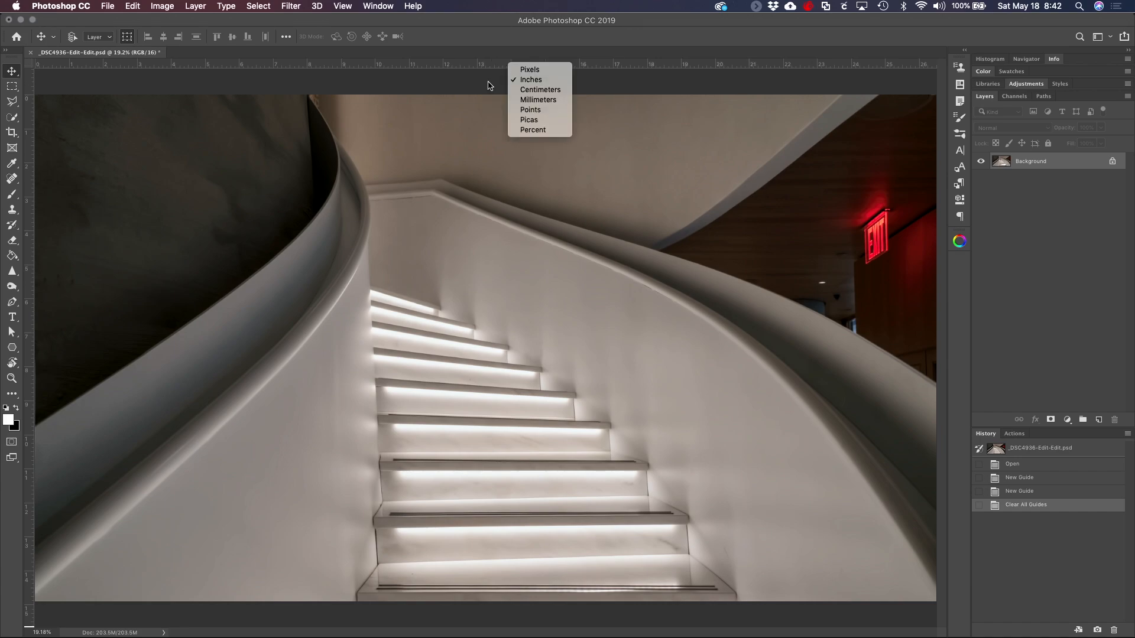
pyautogui.click(489, 81)
pyautogui.doubleClick(511, 67)
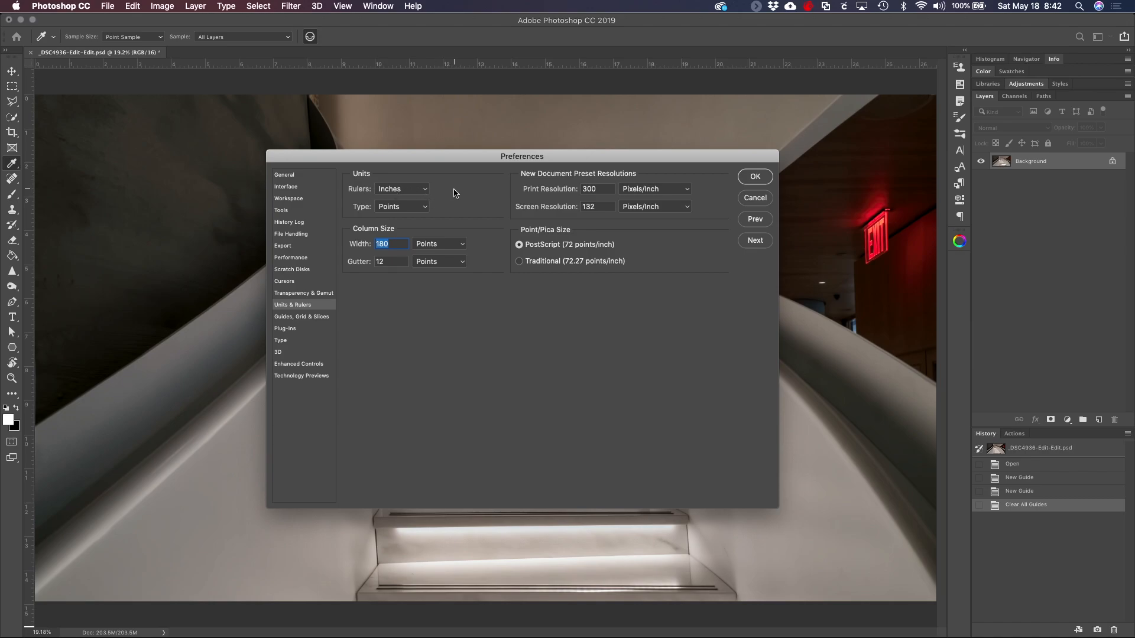
pyautogui.click(756, 178)
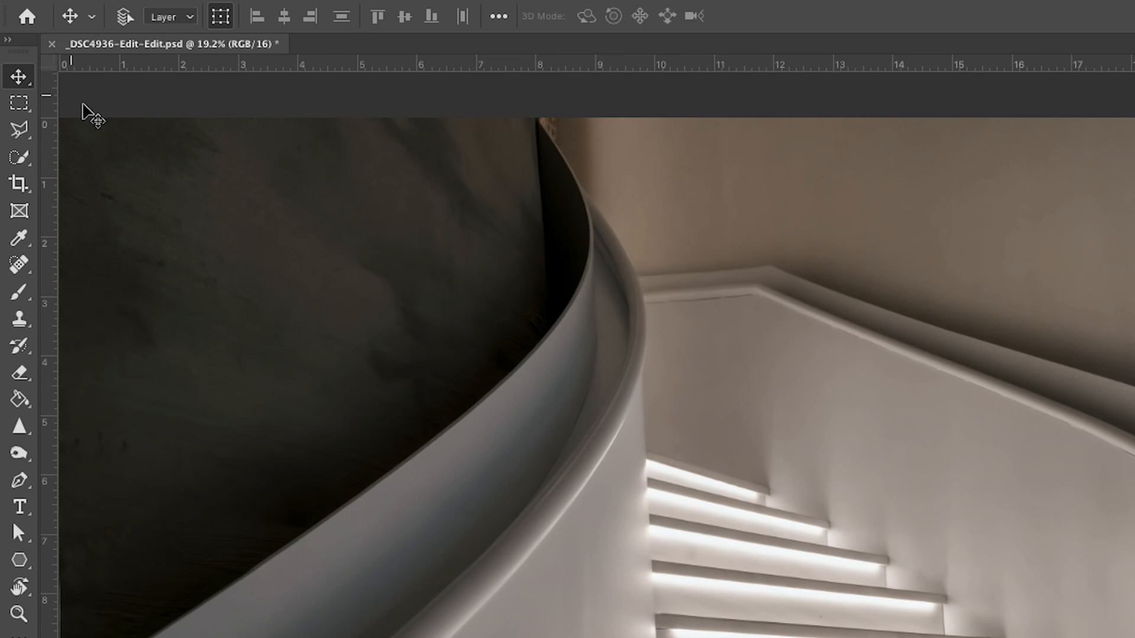
# - Move the ruler origin near the image's center, and reposition it close to the image's top-left corner
pyautogui.moveTo(51, 62); pyautogui.dragTo(886, 578)
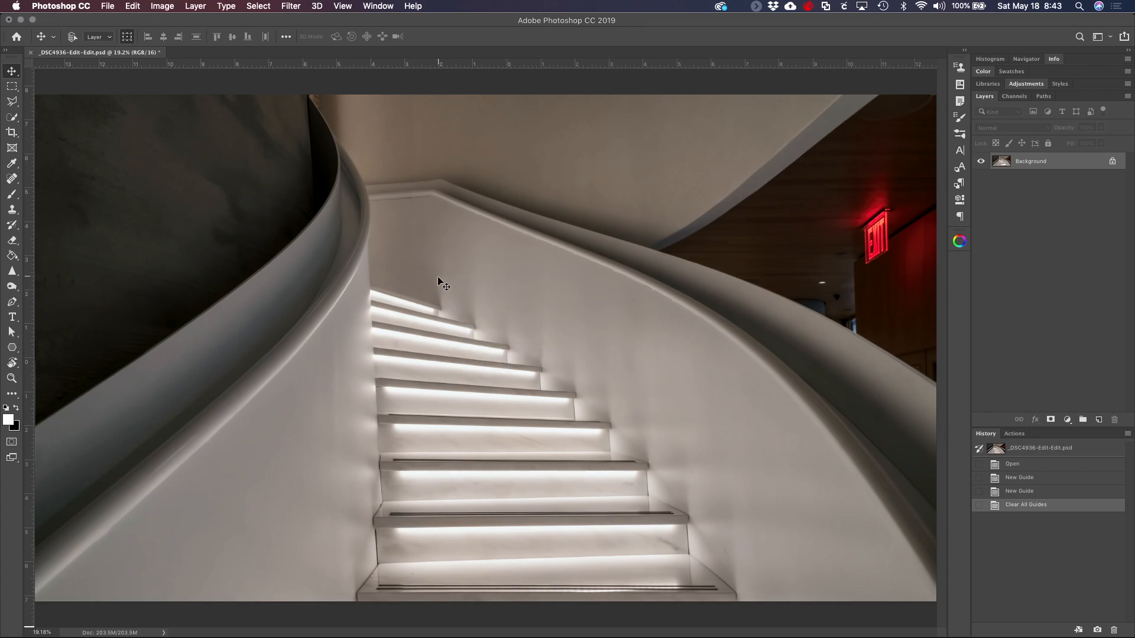
pyautogui.press('space')
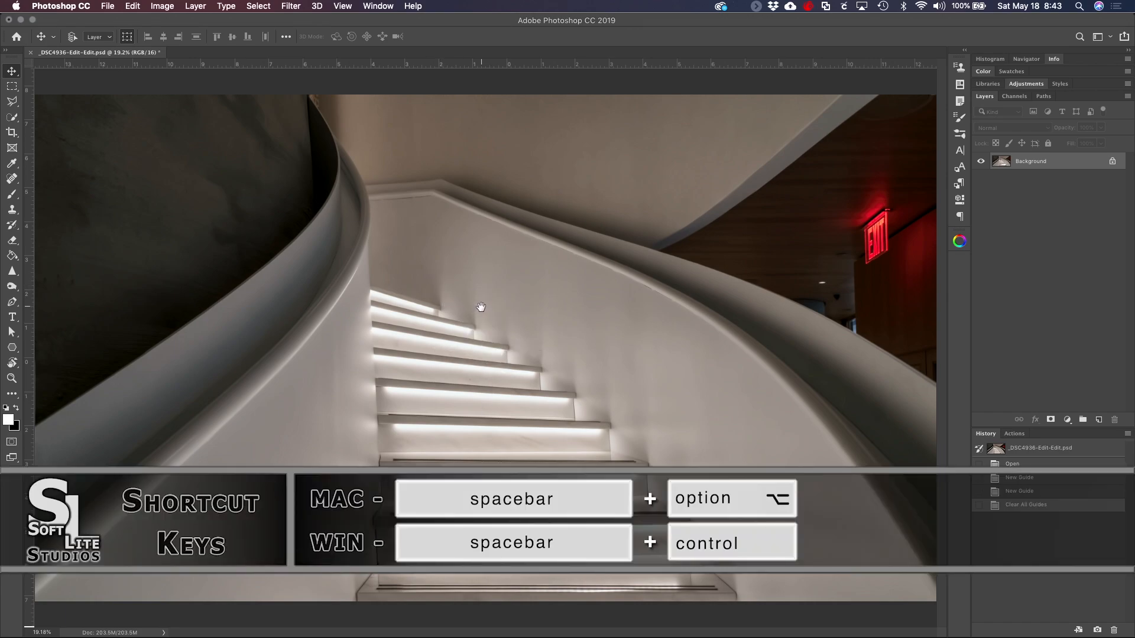
pyautogui.press('alt')
pyautogui.keyDown('alt'); pyautogui.click(514, 325); pyautogui.keyUp('alt')
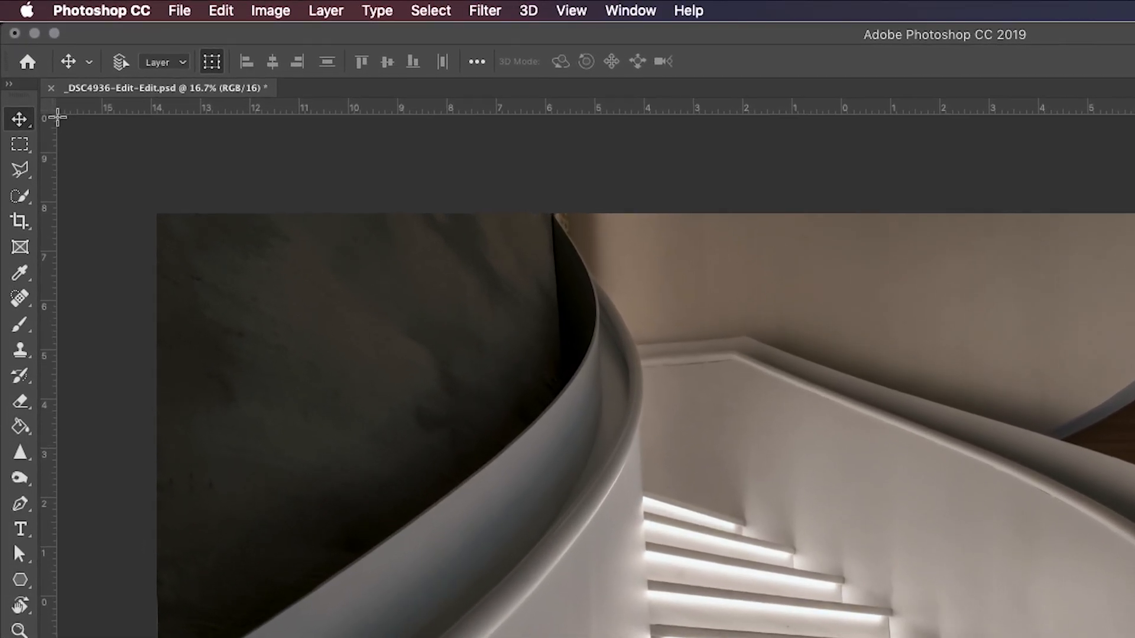
pyautogui.moveTo(29, 67); pyautogui.dragTo(49, 80)
pyautogui.moveTo(87, 140); pyautogui.dragTo(153, 215)
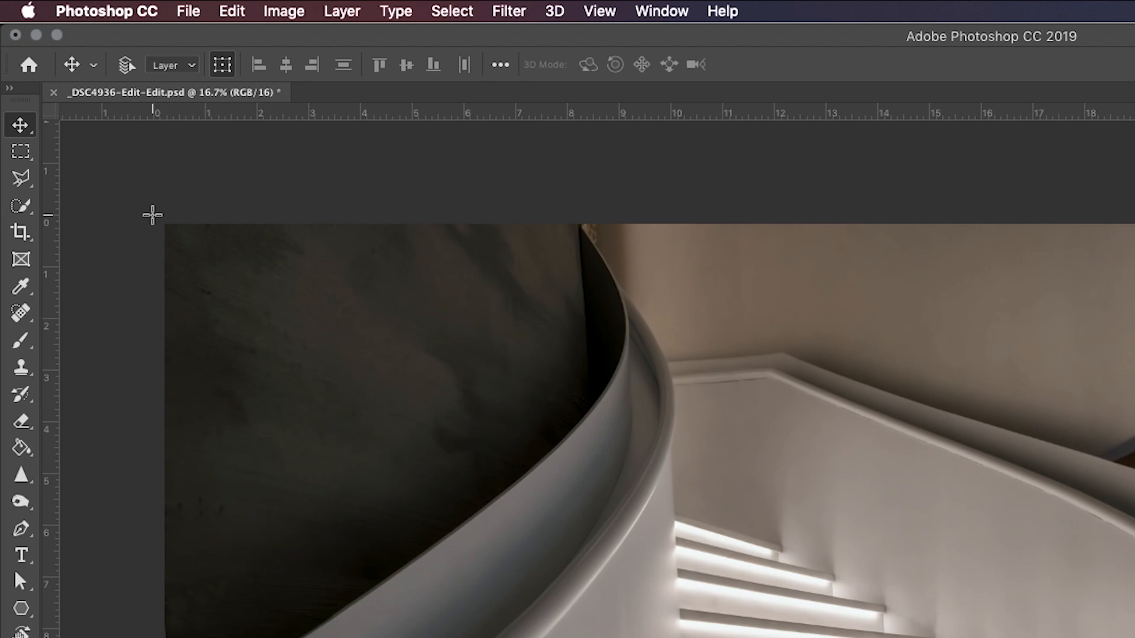
# - Place guides along the image's top and left edges, and set the ruler origin at their intersection
pyautogui.moveTo(641, 114); pyautogui.dragTo(649, 223)
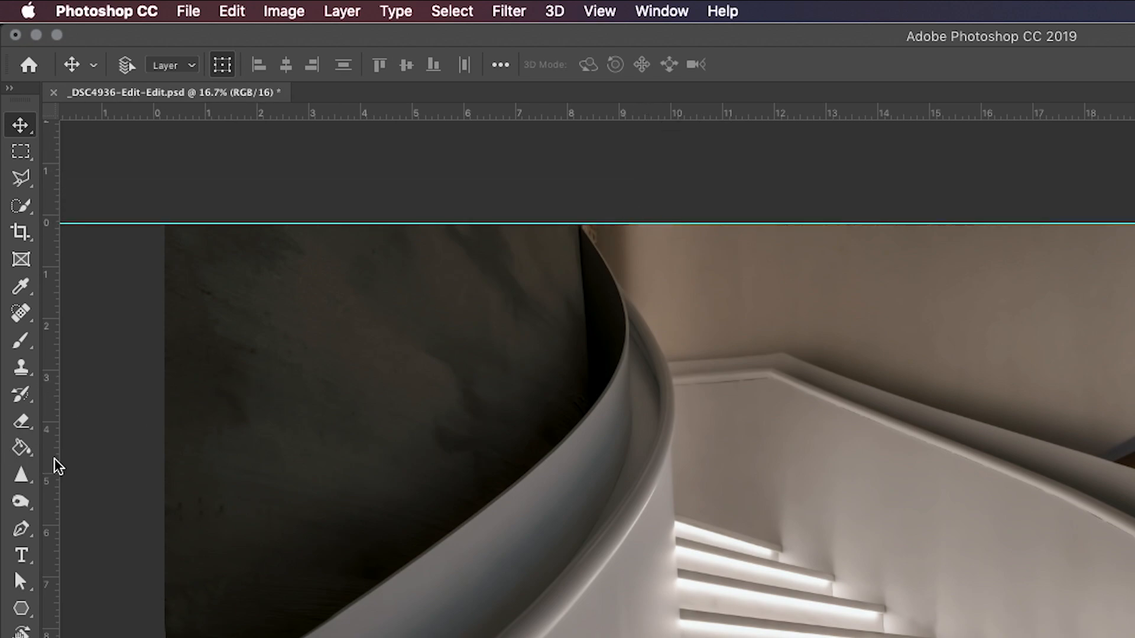
pyautogui.moveTo(57, 466); pyautogui.dragTo(159, 463)
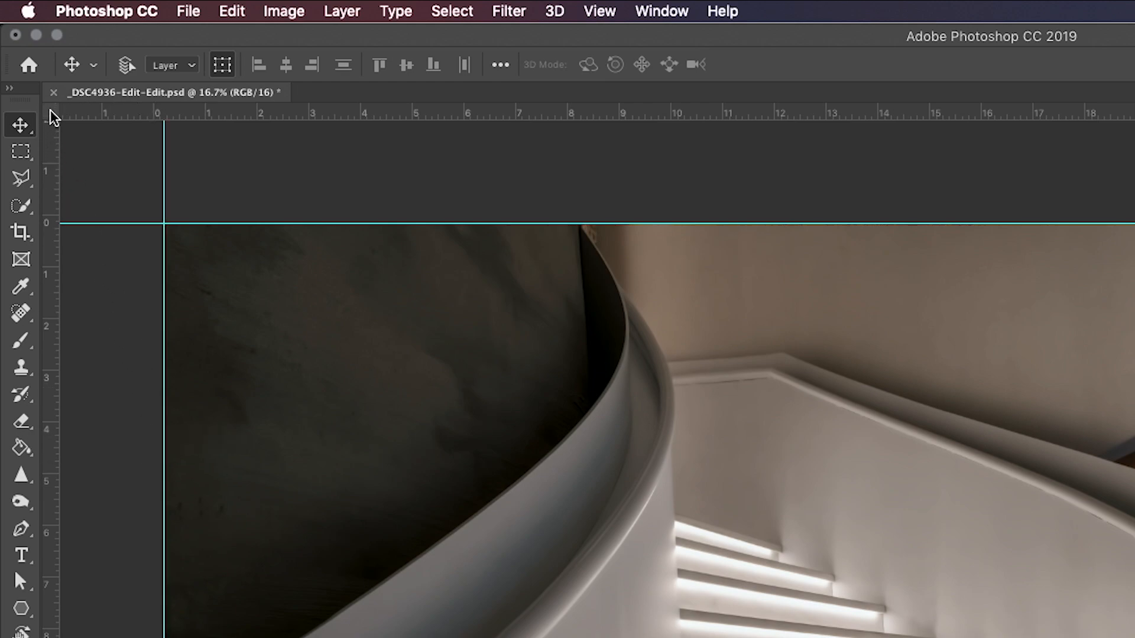
pyautogui.moveTo(51, 116); pyautogui.dragTo(159, 221)
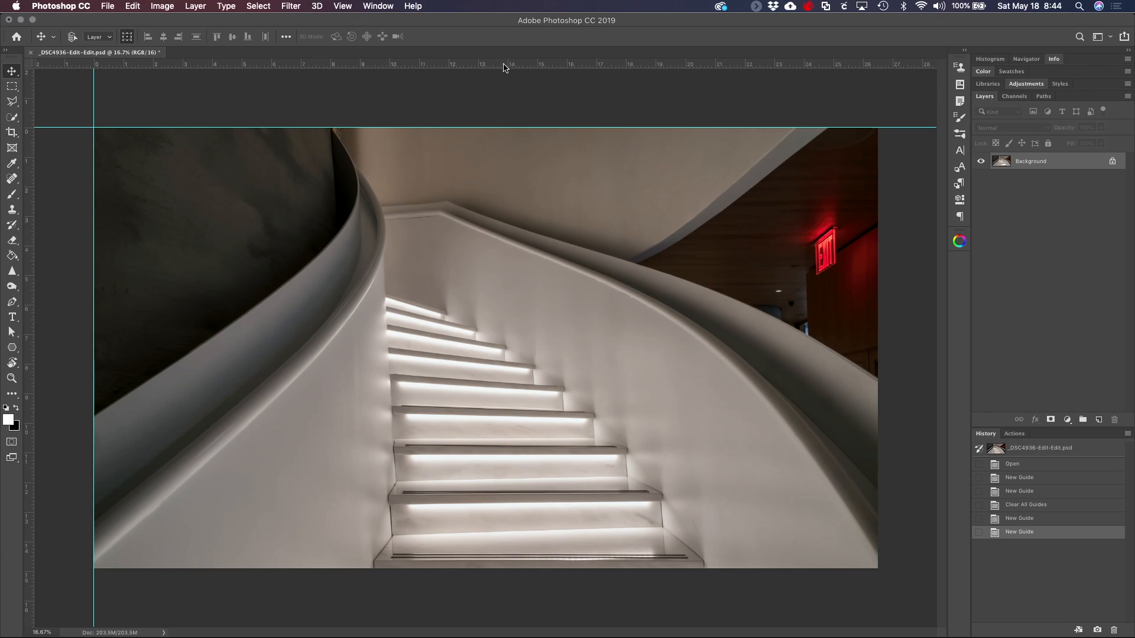
# - Place a horizontal and a vertical guide through the image's center, and set the ruler origin at their intersection
pyautogui.moveTo(504, 67); pyautogui.dragTo(498, 347)
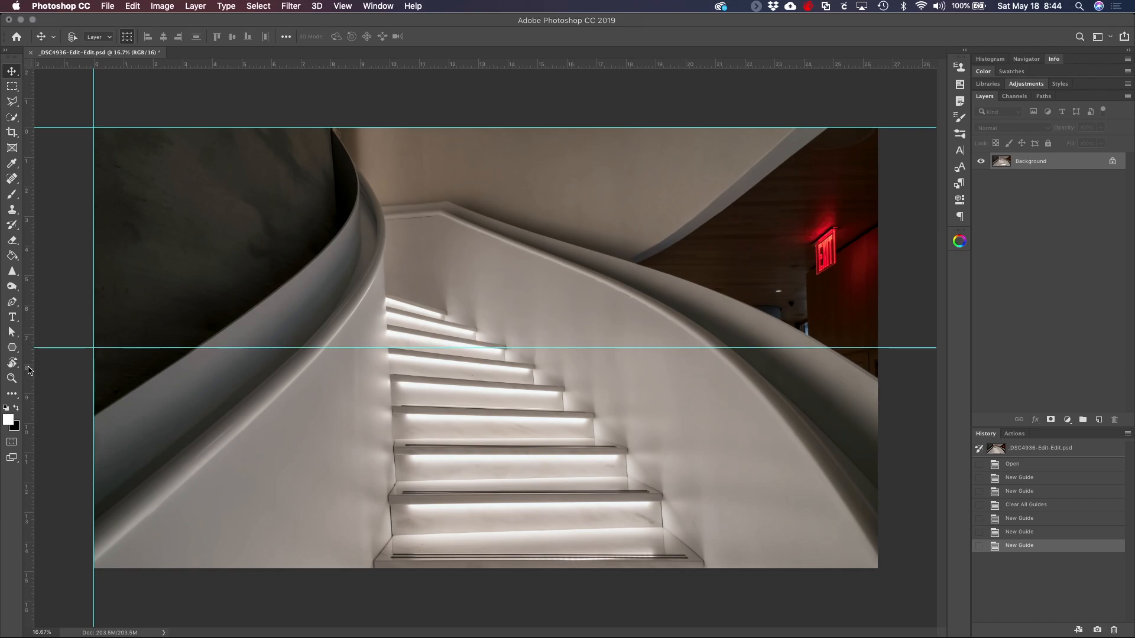
pyautogui.moveTo(27, 373); pyautogui.dragTo(489, 328)
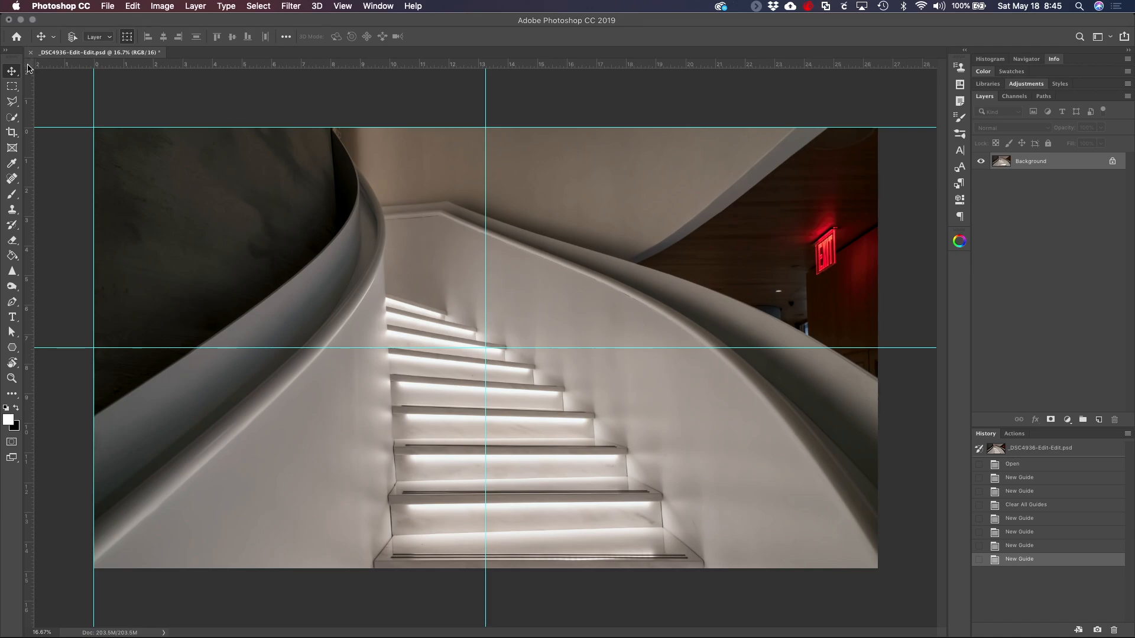
pyautogui.moveTo(28, 66); pyautogui.dragTo(487, 347)
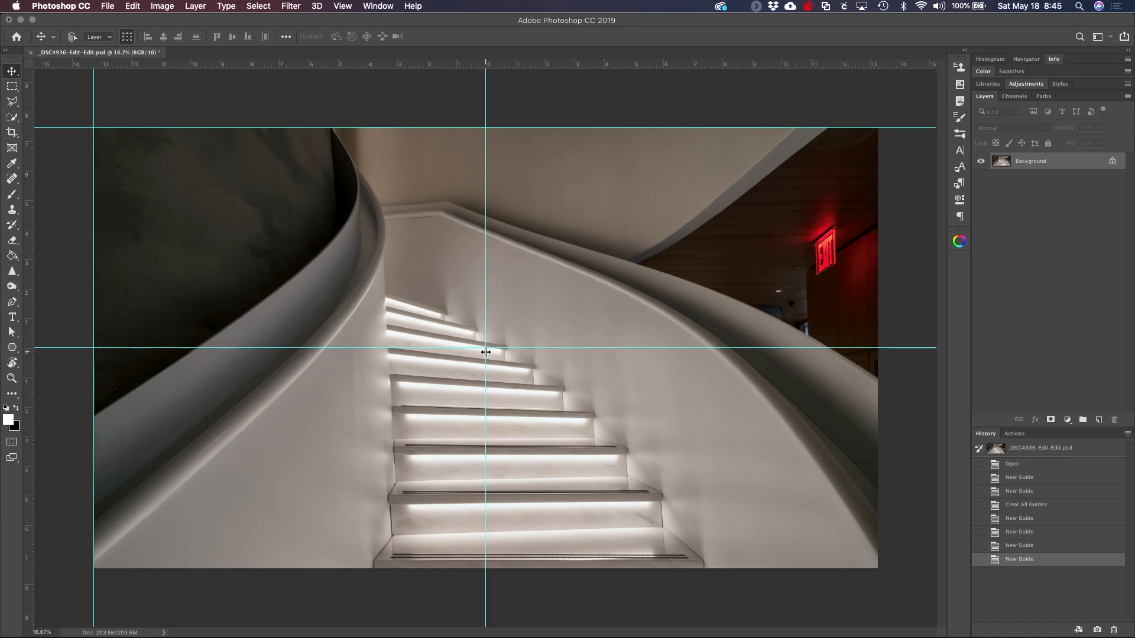
# - Draw a perfect-circle Elliptical Marquee selection about 12.5 inches across, centered on the intersection of the middle guides
pyautogui.press('m')
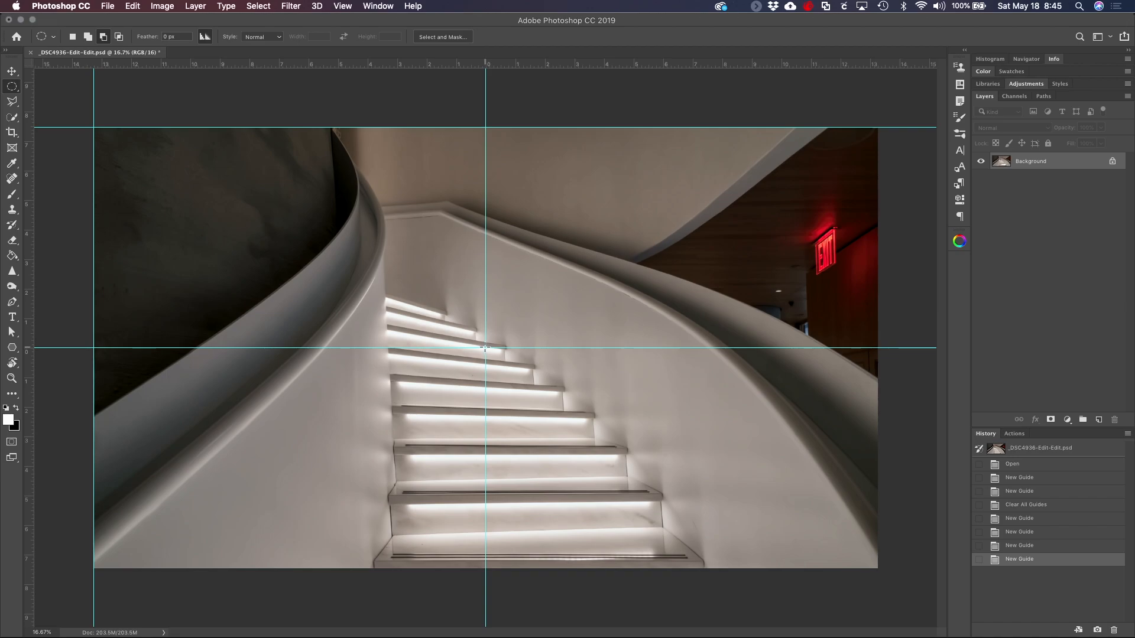
pyautogui.moveTo(484, 348); pyautogui.dragTo(835, 534)
pyautogui.press('alt')
pyautogui.press('shift')
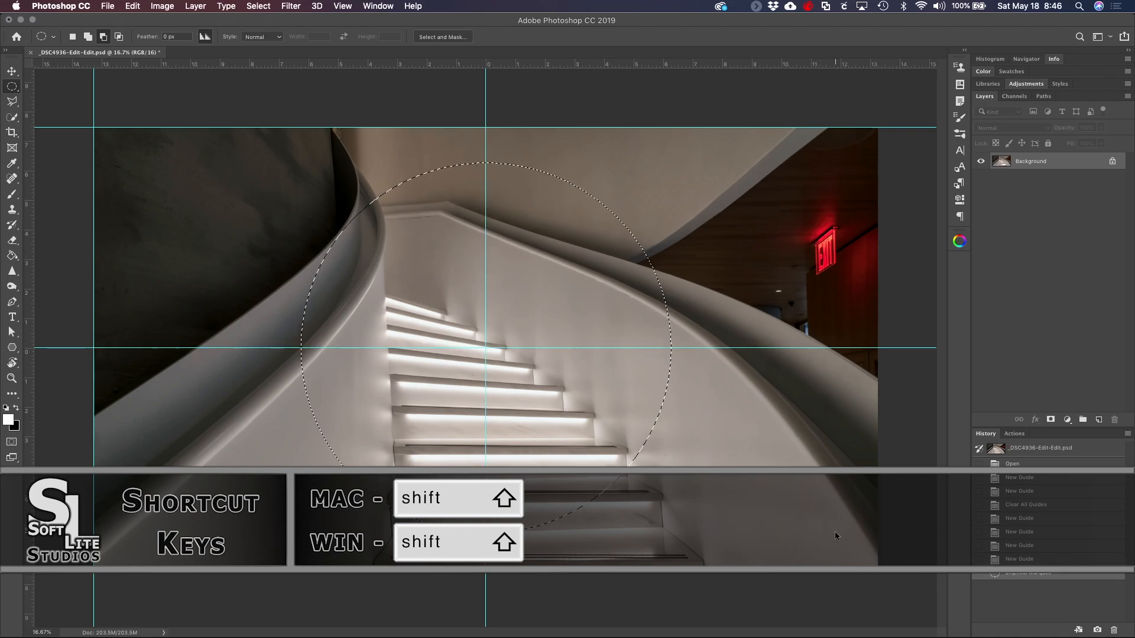